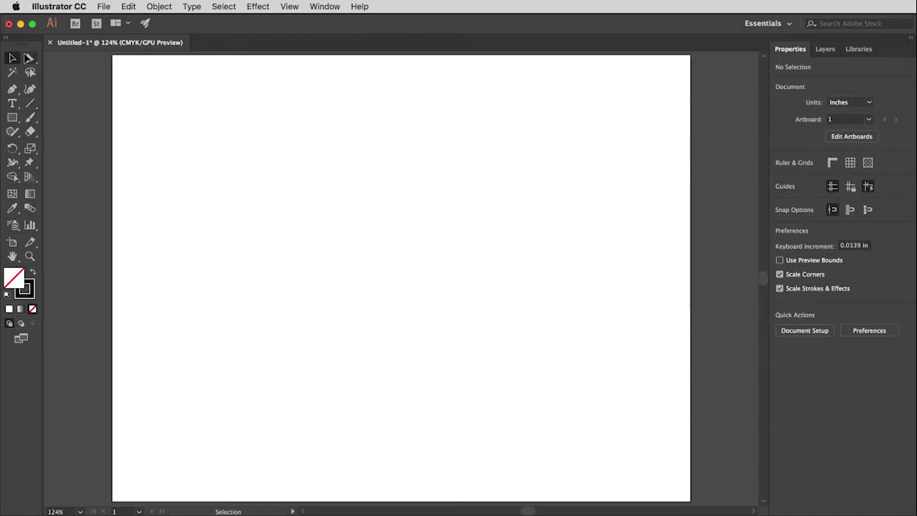
Draw a 3.203-inch horizontal line on the artboard's left side with the Line Segment Tool.
left_click(29, 106)
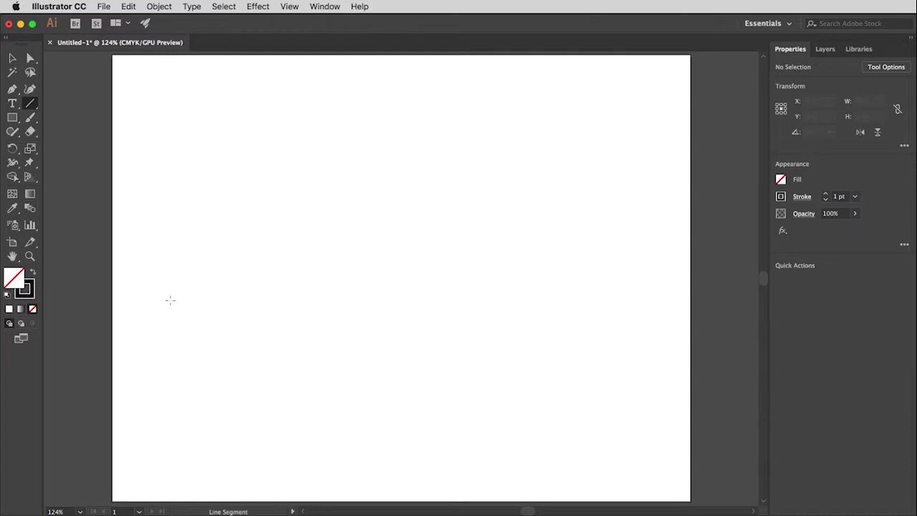
left_click_drag(148, 304, 327, 161)
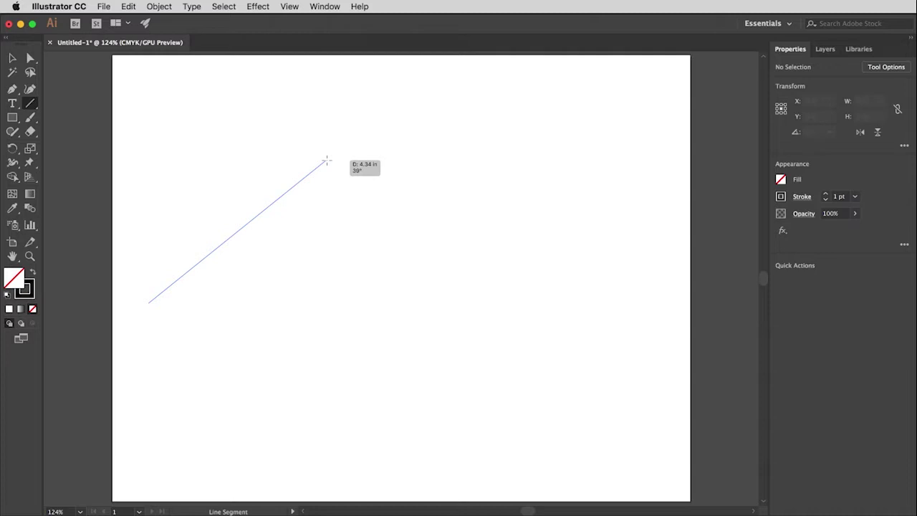
key("shift")
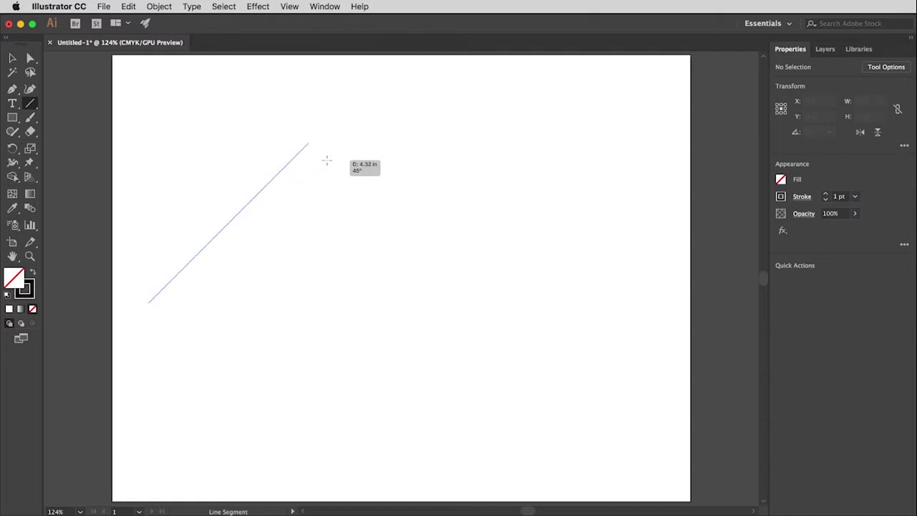
left_click_drag(326, 160, 318, 303)
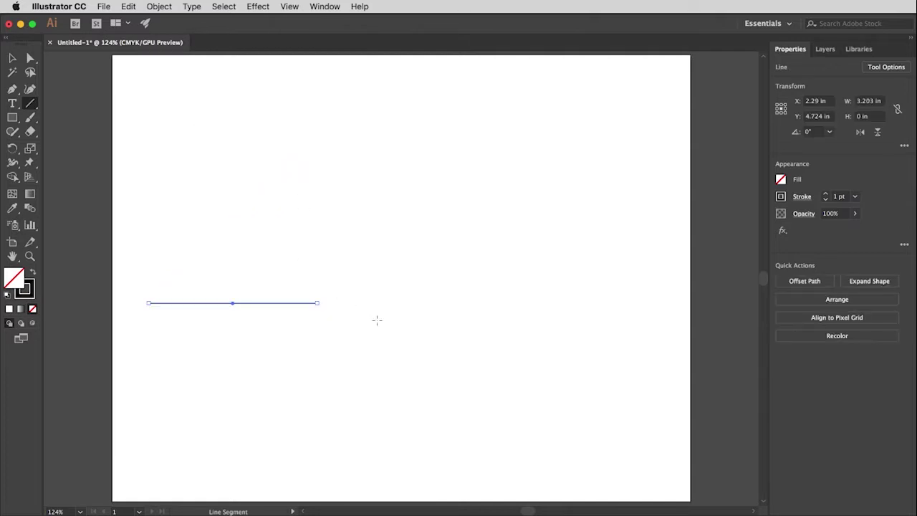
Draw a 2.867 × 2.867 in square above the line with the Rectangle Tool.
left_click(13, 122)
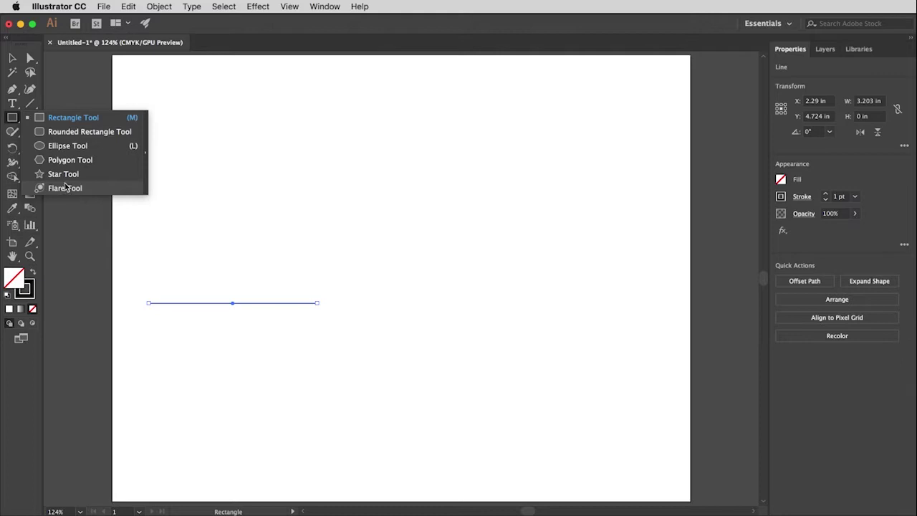
left_click(75, 119)
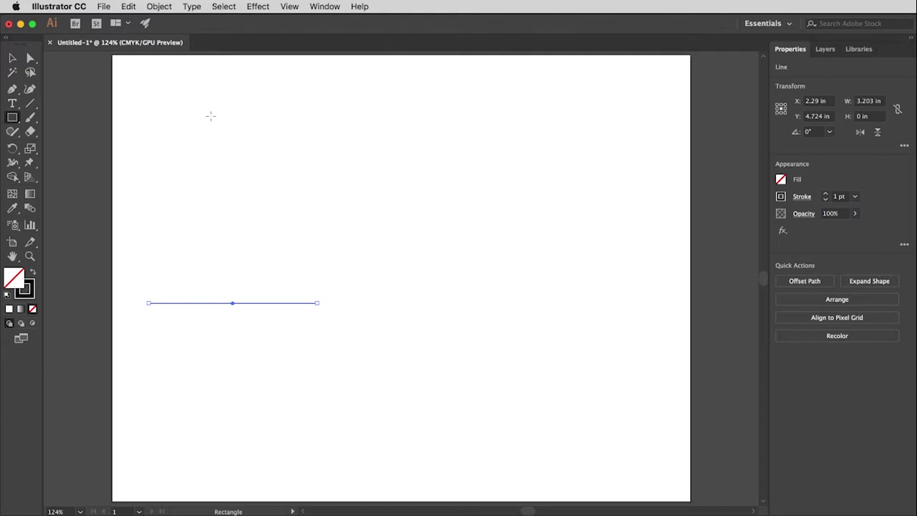
left_click_drag(210, 115, 387, 253)
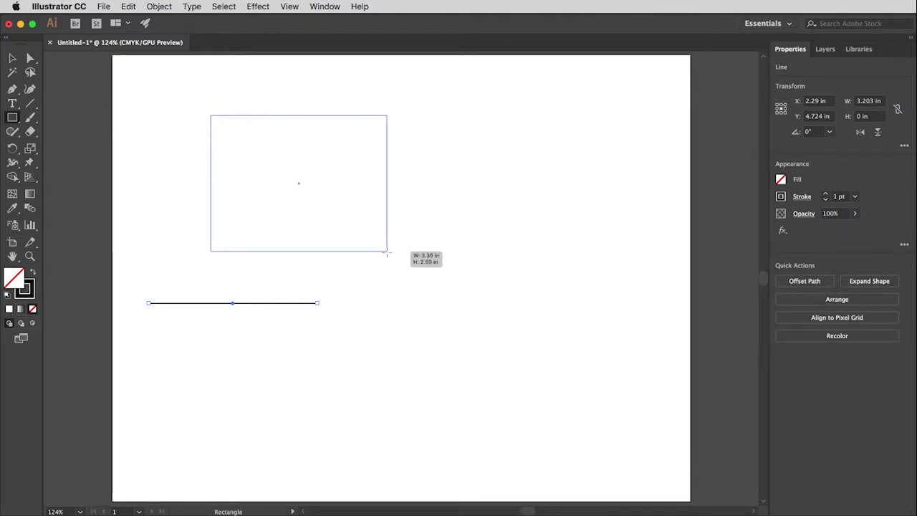
left_click_drag(387, 252, 345, 265)
key("shift")
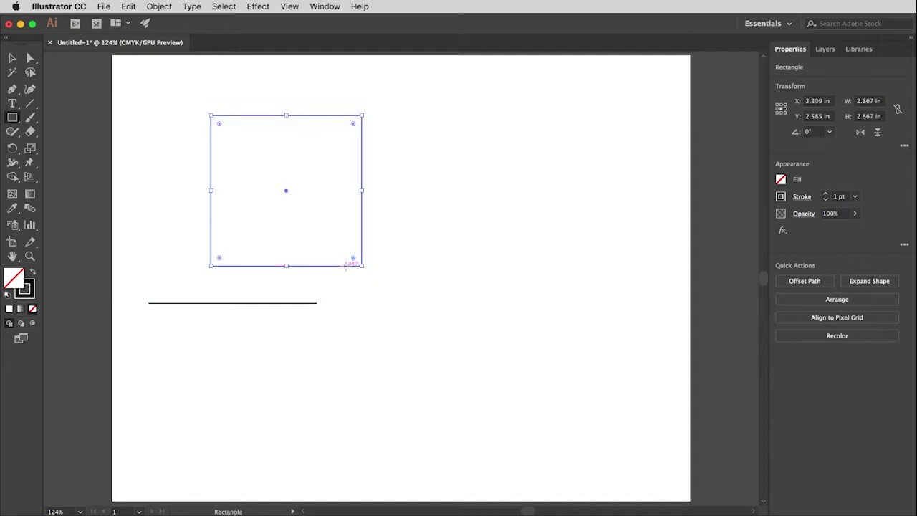
left_click(13, 118)
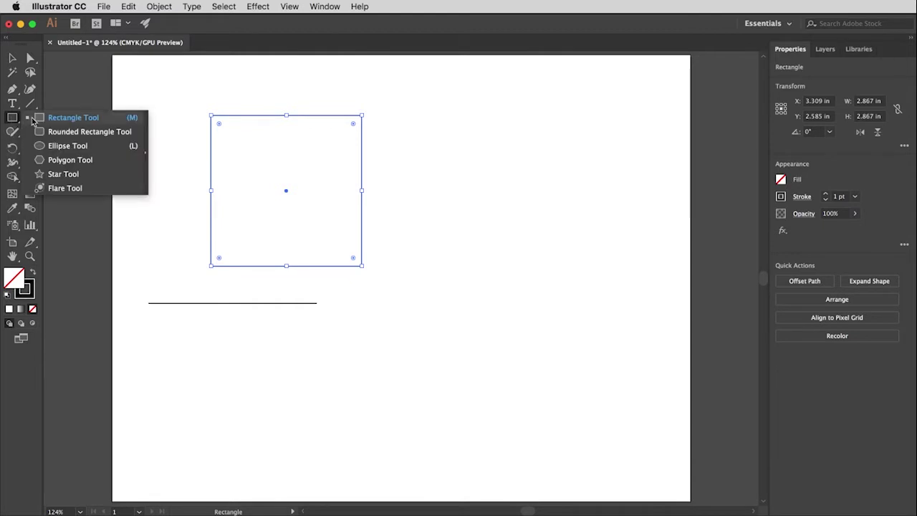
Draw a 3.383-inch circle right of the square with the Ellipse Tool, then deselect it.
left_click(76, 146)
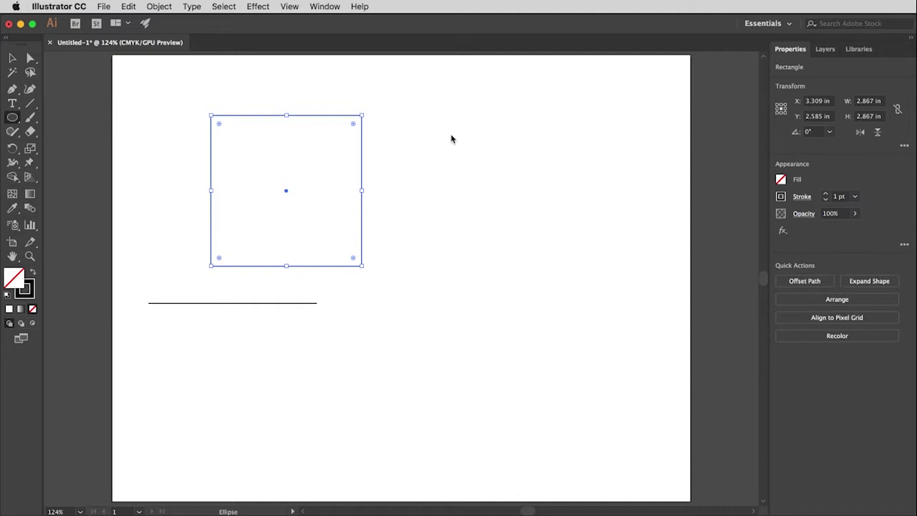
left_click_drag(448, 135, 552, 312)
key("shift")
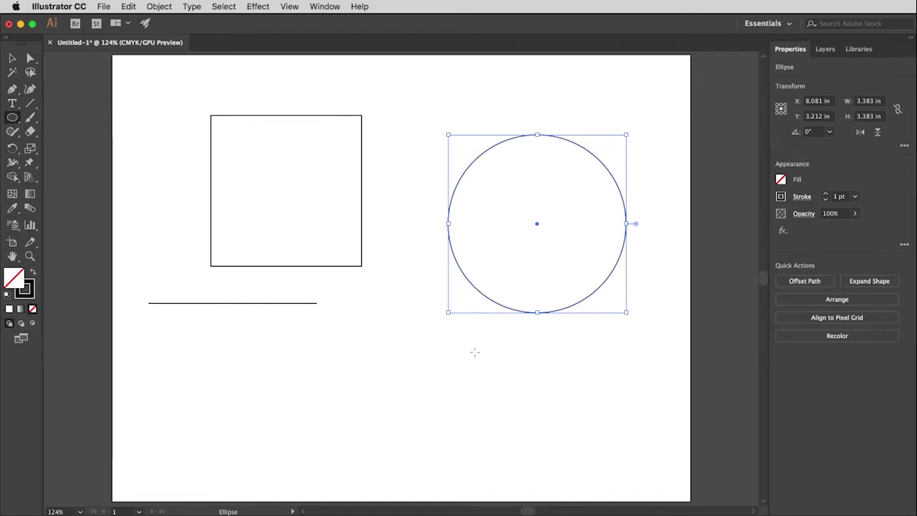
key("super+shift+a")
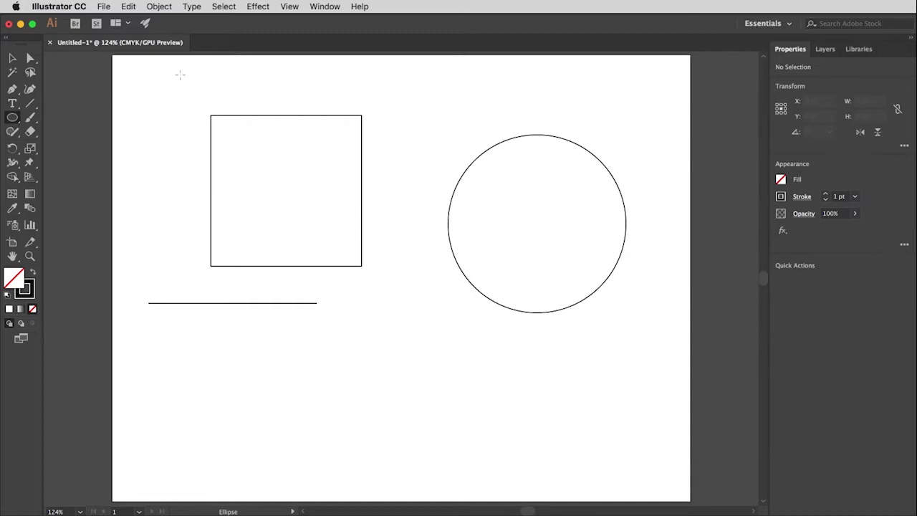
left_click(31, 59)
left_click(317, 304)
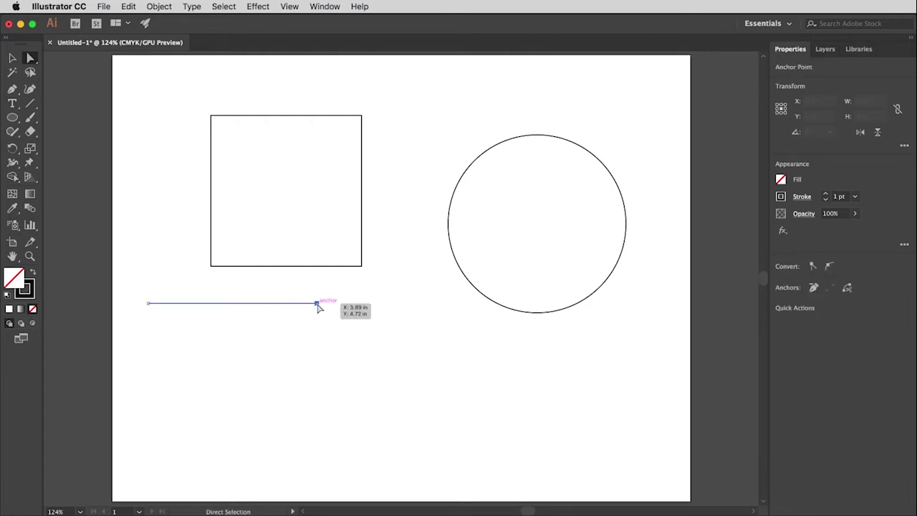
left_click(149, 305)
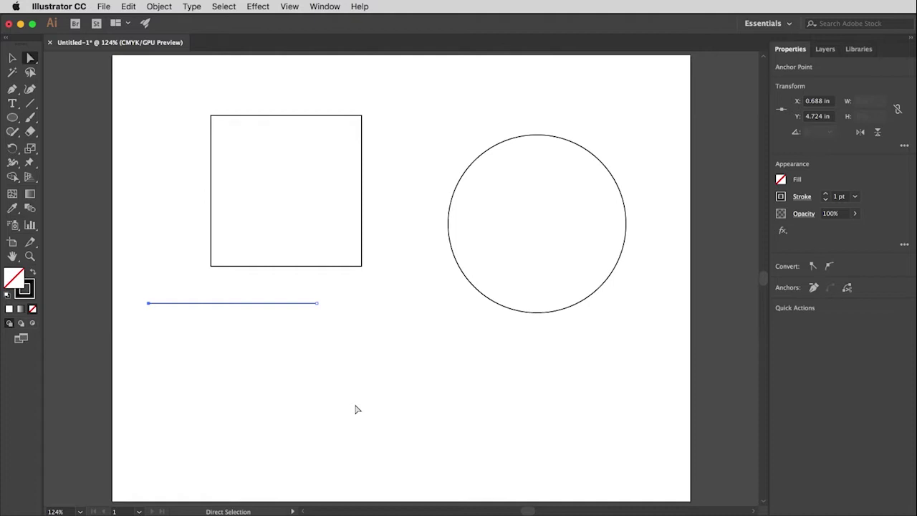
left_click(307, 267)
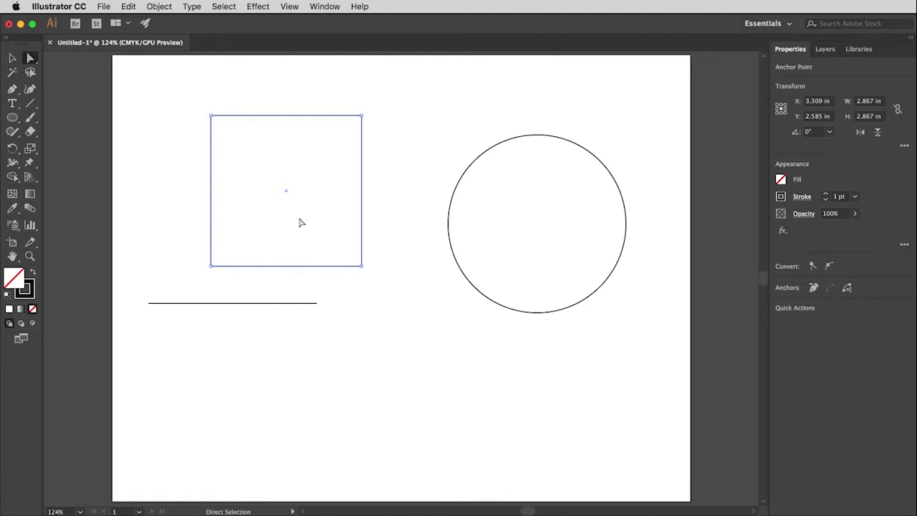
left_click(281, 303)
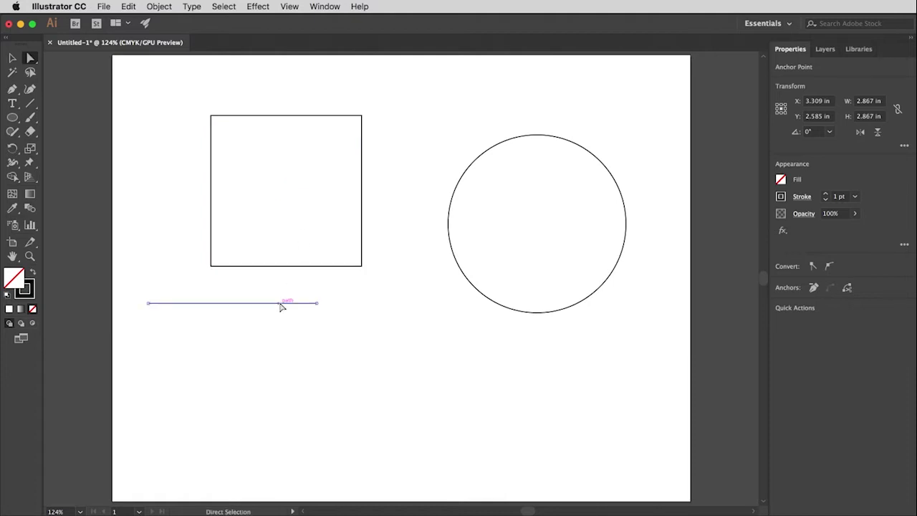
left_click(342, 267)
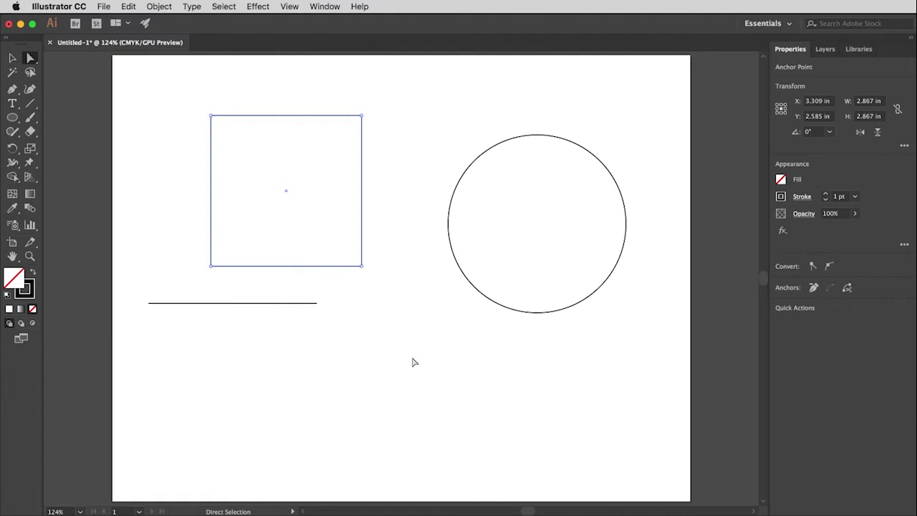
left_click(262, 359)
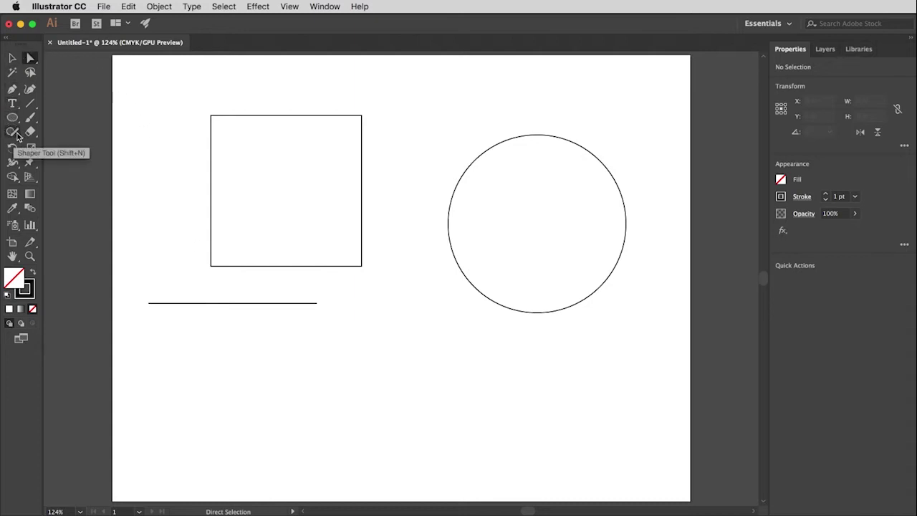
Draw two Pencil curves: one from the square into the circle and a looping S-curve.
left_click(13, 134)
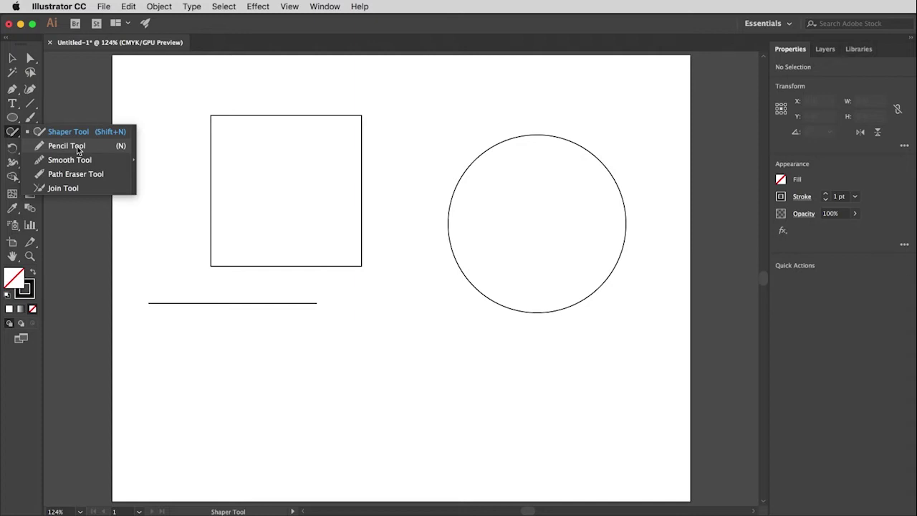
left_click(78, 147)
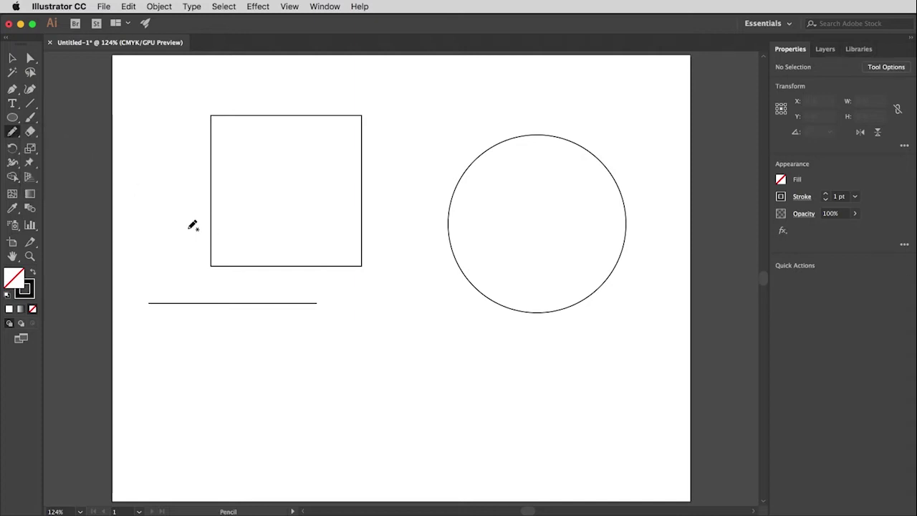
mouse_move(154, 231)
left_mouse_down()
mouse_move(263, 181)
mouse_move(231, 285)
mouse_move(338, 317)
mouse_move(495, 235)
left_mouse_up()
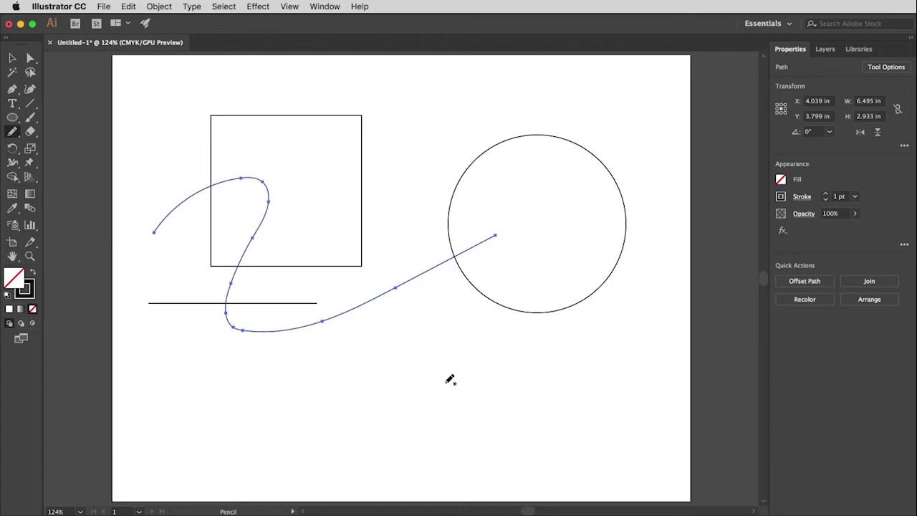
mouse_move(510, 176)
left_mouse_down()
mouse_move(323, 211)
mouse_move(534, 350)
mouse_move(454, 433)
left_mouse_up()
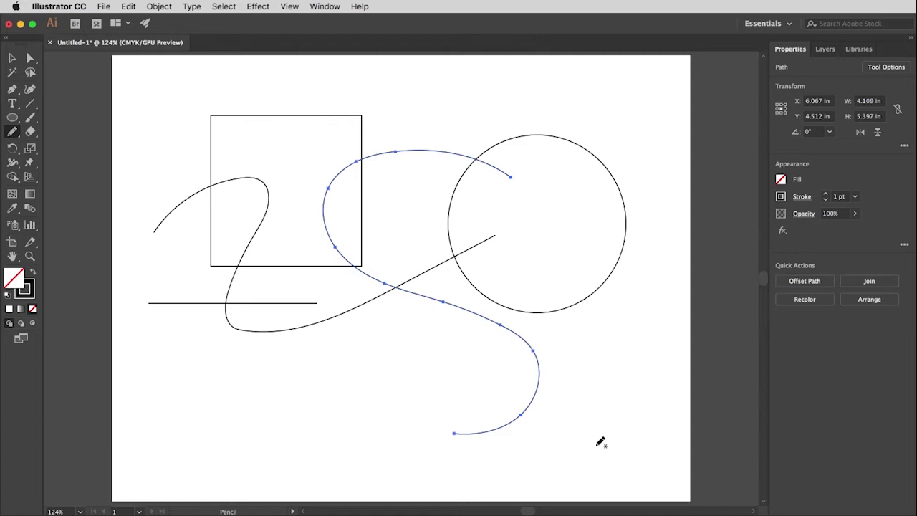
Raise the S-curve's stroke weight to 5 pt.
left_click(827, 196)
left_click(827, 195)
left_click(827, 196)
left_click(827, 195)
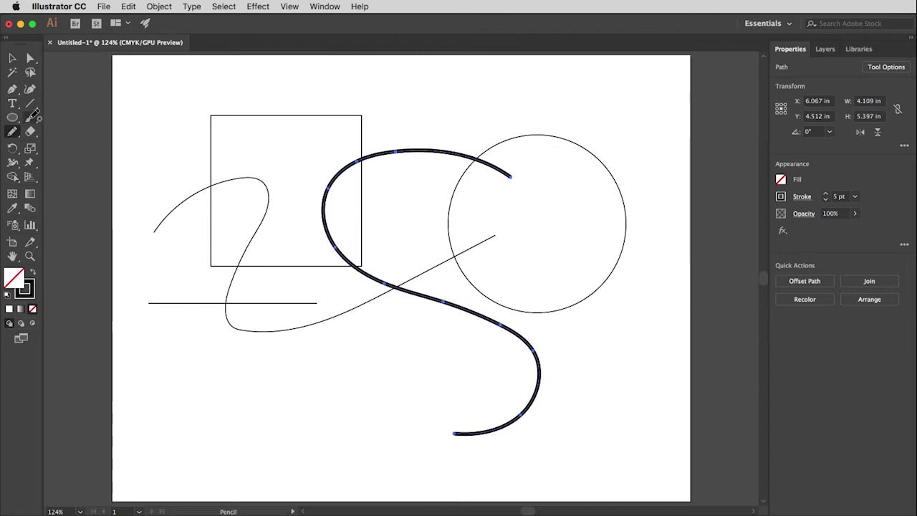
Paint two thick looping brush strokes, then select the long loop across the lower half.
left_click(30, 117)
mouse_move(170, 349)
left_mouse_down()
mouse_move(249, 245)
mouse_move(343, 254)
mouse_move(397, 362)
mouse_move(566, 163)
mouse_move(521, 107)
left_mouse_up()
mouse_move(495, 202)
left_mouse_down()
mouse_move(470, 181)
mouse_move(475, 323)
mouse_move(233, 410)
mouse_move(380, 317)
mouse_move(502, 217)
mouse_move(410, 402)
left_mouse_up()
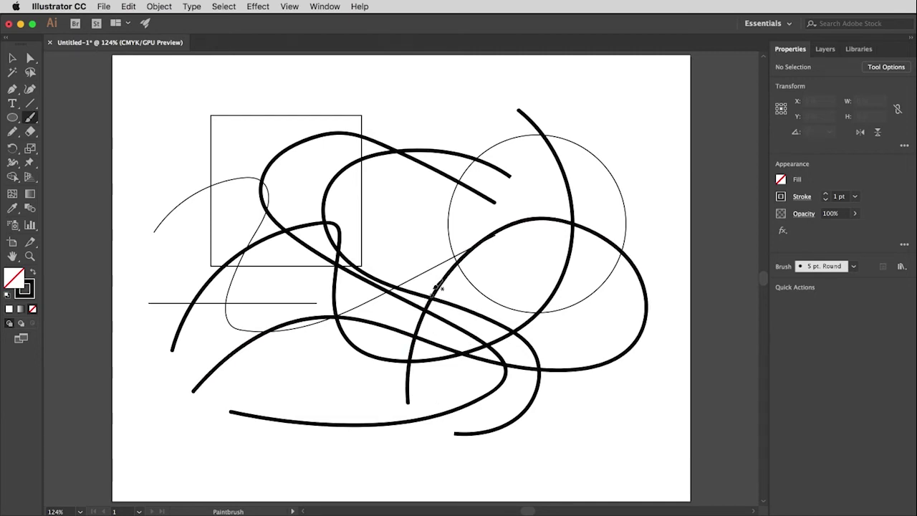
left_click(12, 58)
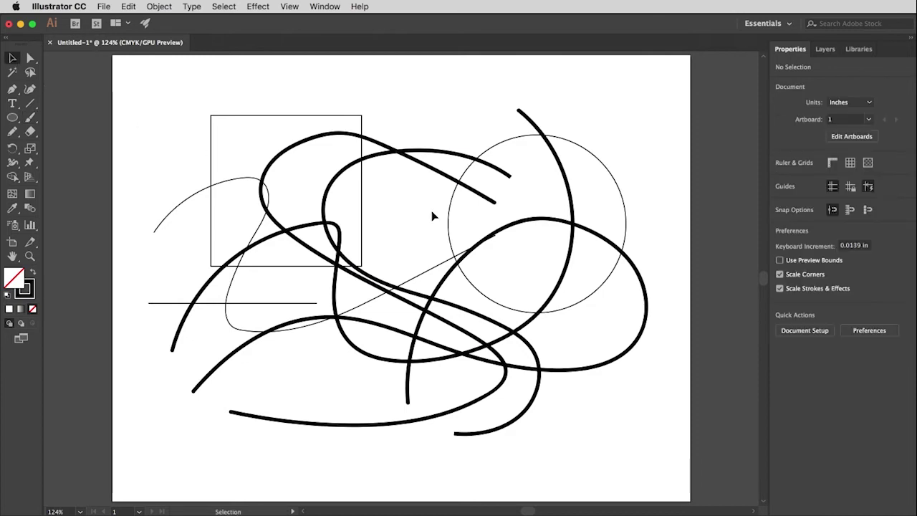
left_click(595, 241)
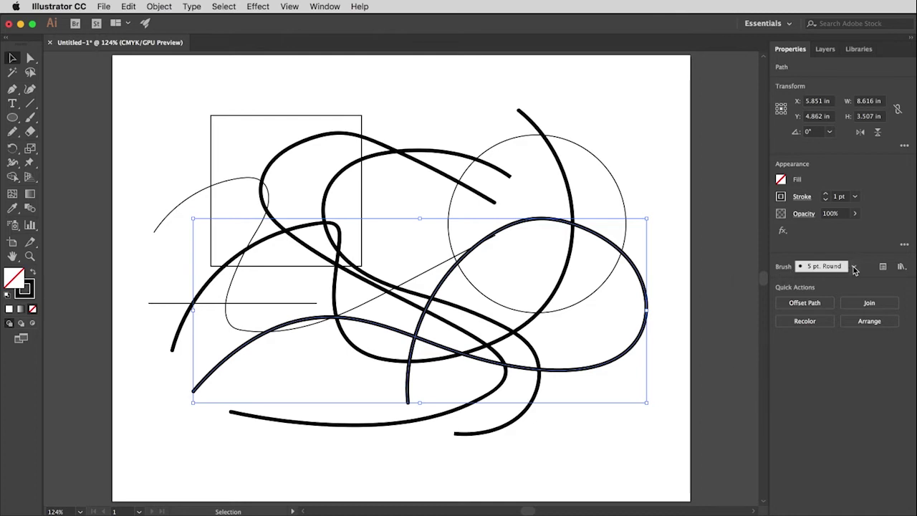
Apply the 5 pt. Oval brush to the looping stroke and paint two more strokes.
left_click(854, 268)
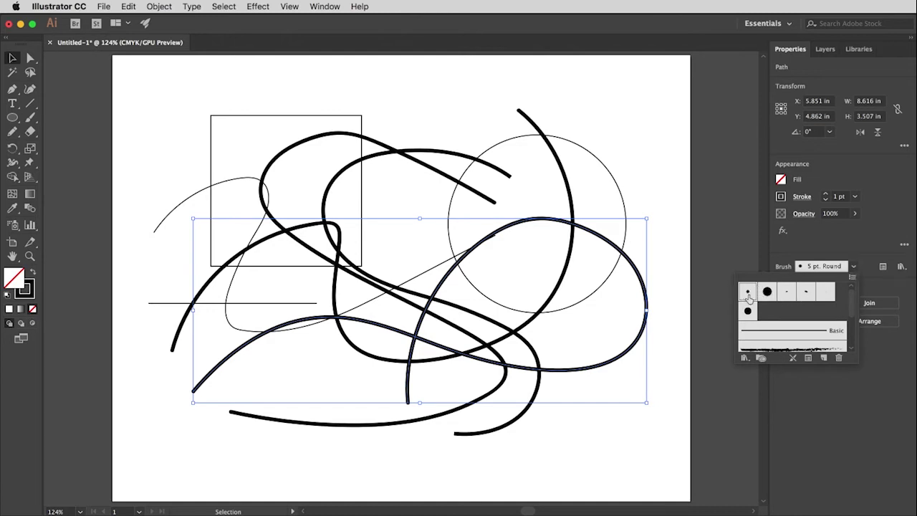
left_click(807, 293)
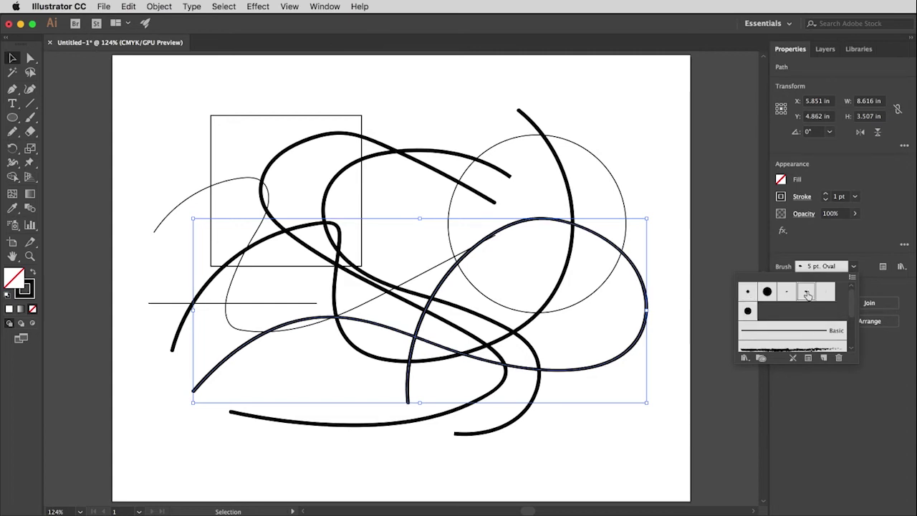
left_click(30, 117)
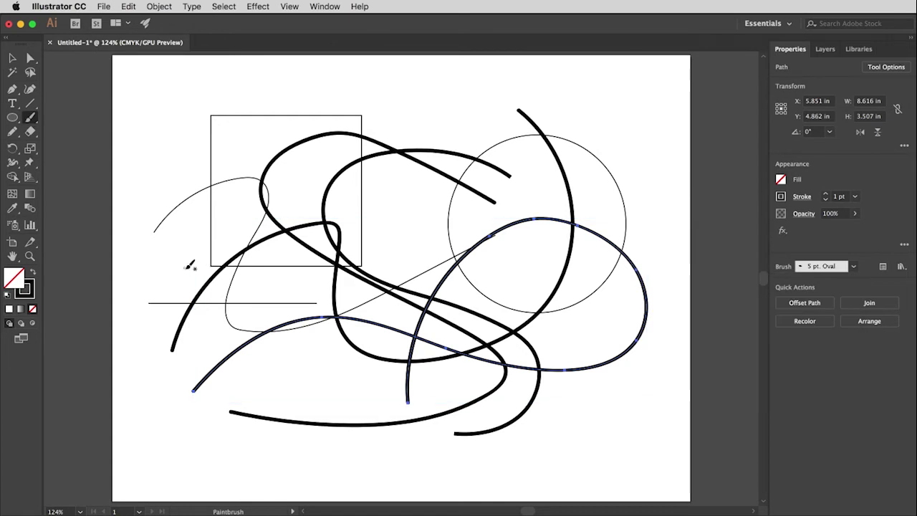
mouse_move(181, 271)
left_mouse_down()
mouse_move(347, 247)
mouse_move(482, 337)
mouse_move(539, 160)
mouse_move(377, 228)
mouse_move(352, 313)
left_mouse_up()
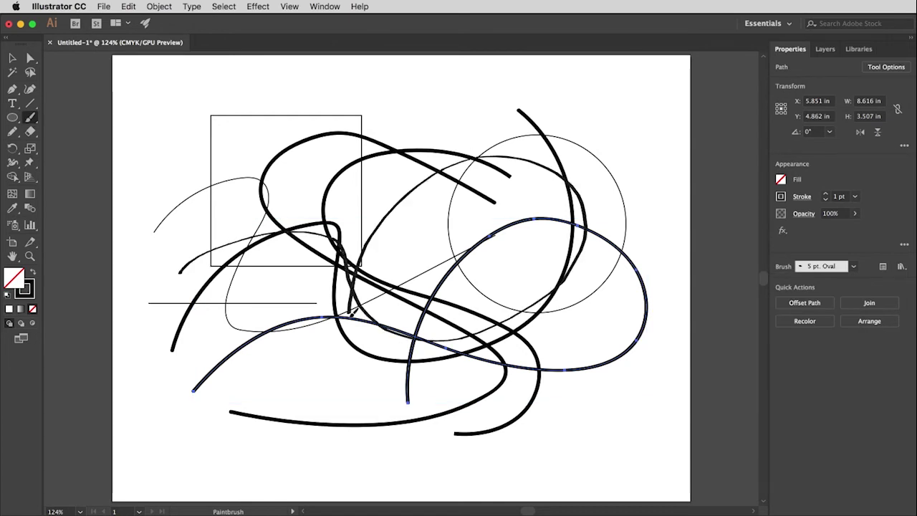
mouse_move(198, 449)
left_mouse_down()
mouse_move(281, 406)
mouse_move(434, 457)
mouse_move(577, 432)
left_mouse_up()
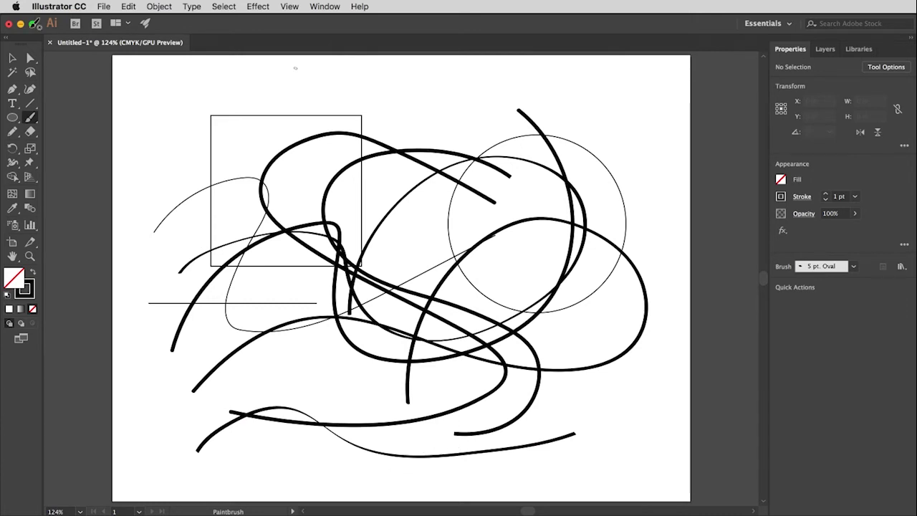
Marquee-select every stroke on the artboard.
key("v")
left_click_drag(139, 74, 676, 494)
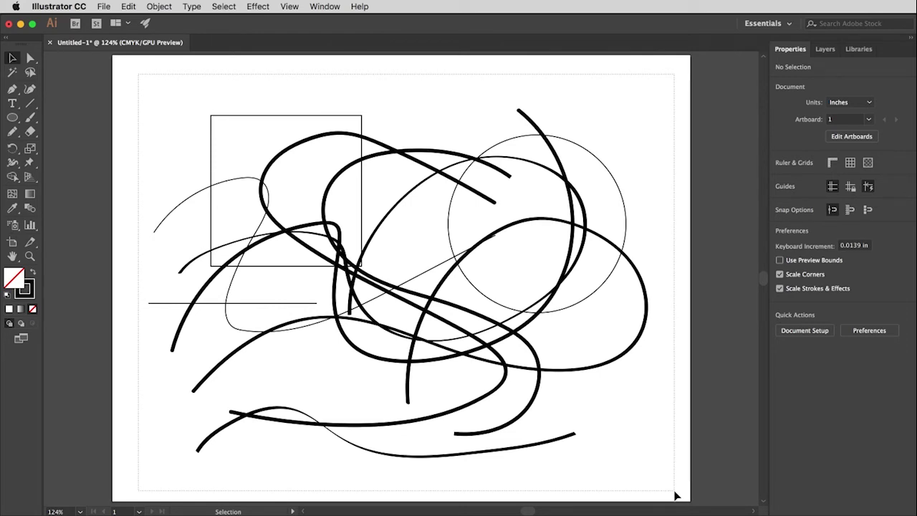
left_click_drag(676, 495, 676, 494)
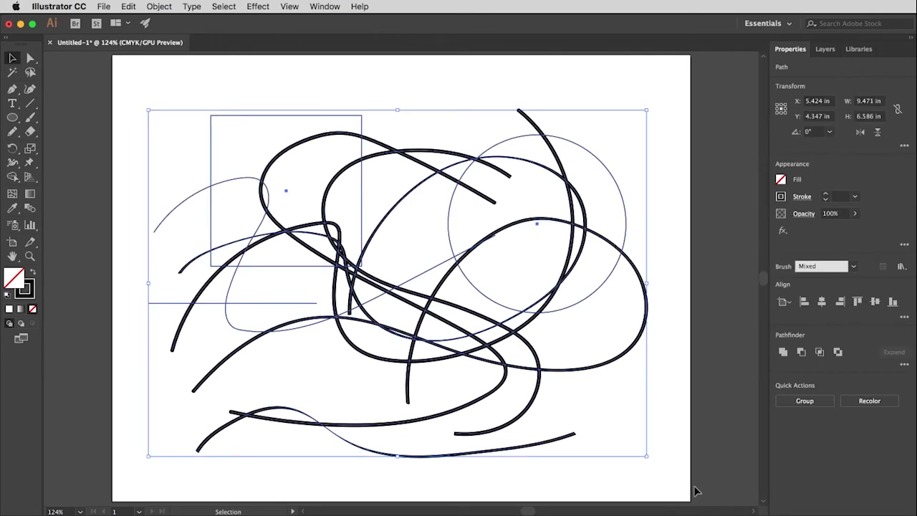
Delete all selected artwork and paint four new freehand oval-brush strokes, including two loops.
key("Delete")
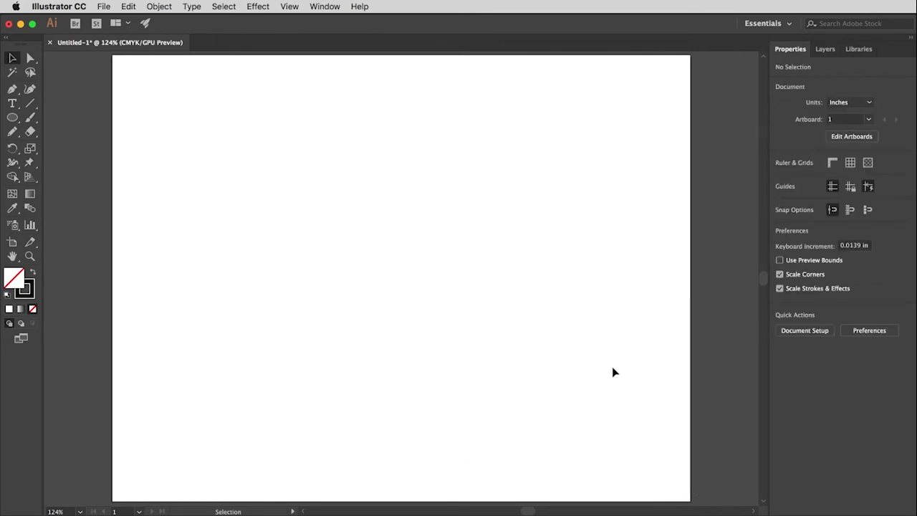
left_click(30, 118)
mouse_move(147, 261)
left_mouse_down()
mouse_move(187, 211)
mouse_move(309, 186)
mouse_move(493, 232)
mouse_move(563, 141)
left_mouse_up()
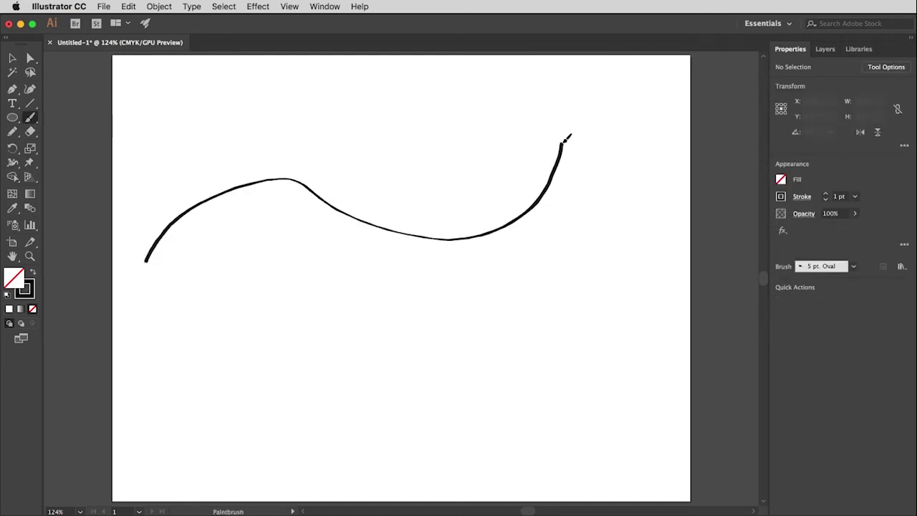
mouse_move(537, 337)
left_mouse_down()
mouse_move(345, 268)
mouse_move(313, 368)
mouse_move(342, 285)
mouse_move(245, 239)
left_mouse_up()
mouse_move(498, 109)
left_mouse_down()
mouse_move(350, 151)
mouse_move(383, 123)
mouse_move(470, 238)
left_mouse_up()
mouse_move(589, 245)
left_mouse_down()
mouse_move(516, 255)
mouse_move(609, 419)
mouse_move(448, 464)
left_mouse_up()
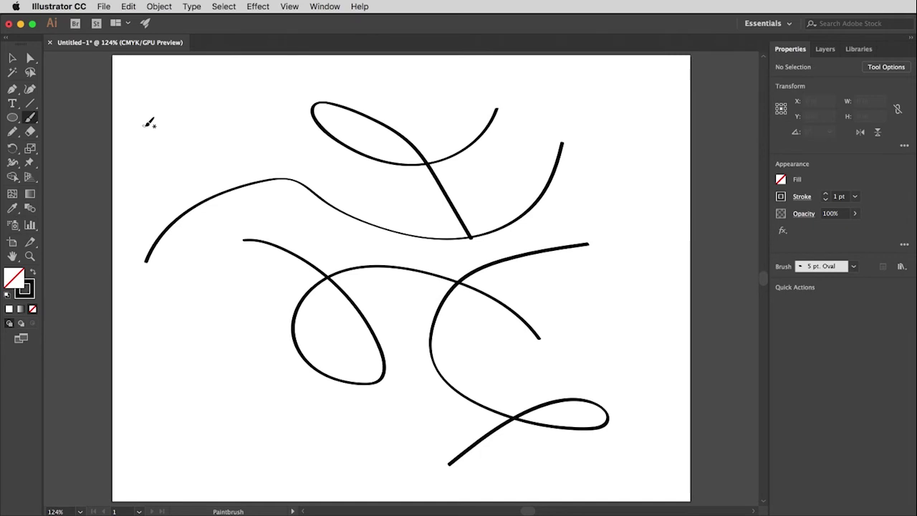
Select the middle looping stroke and apply the Charcoal - Feather brush to it.
key("v")
left_click(415, 270)
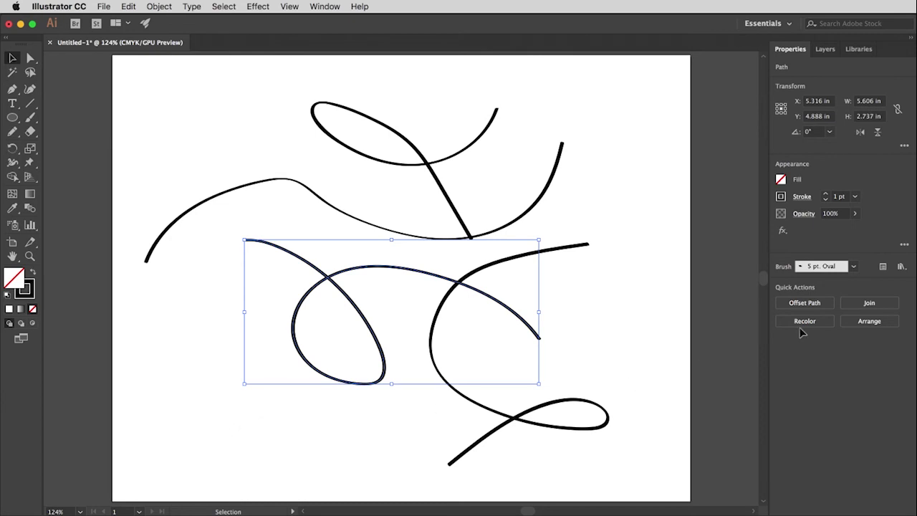
left_click(854, 267)
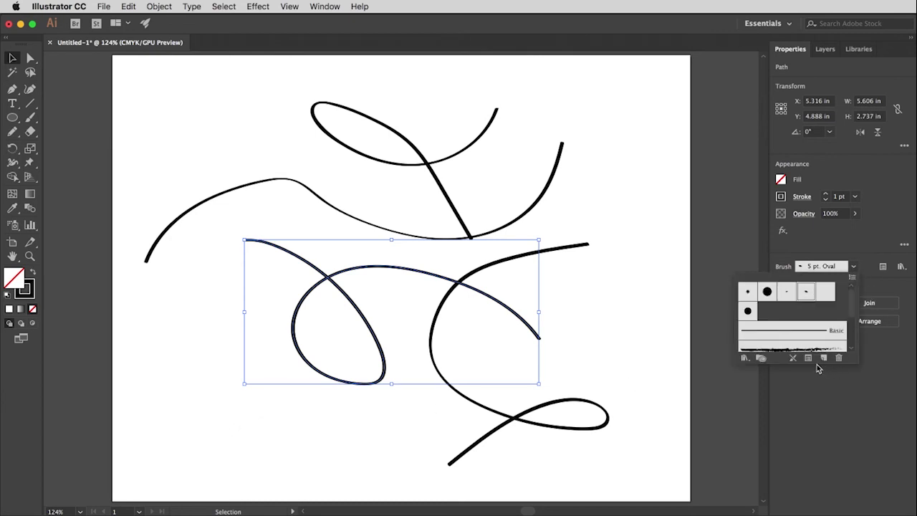
scroll(852, 350, "down", 1)
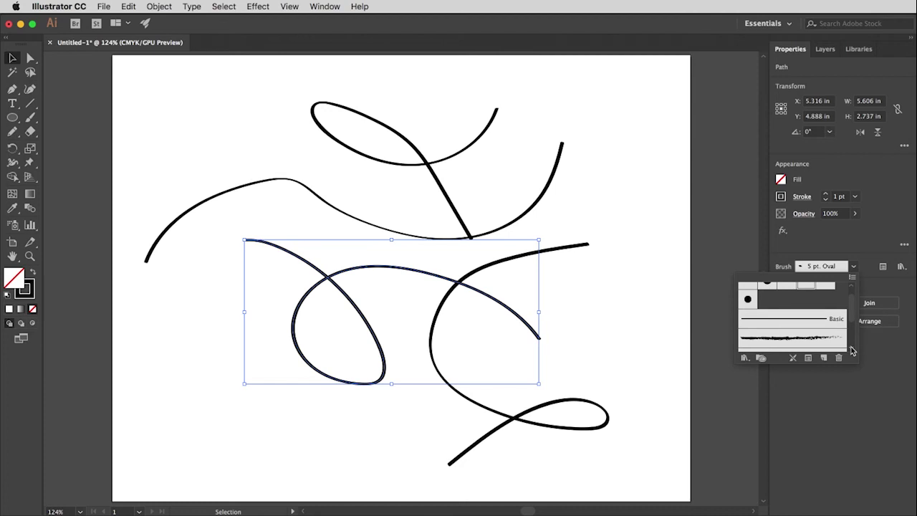
scroll(852, 350, "down", 1)
scroll(852, 351, "down", 4)
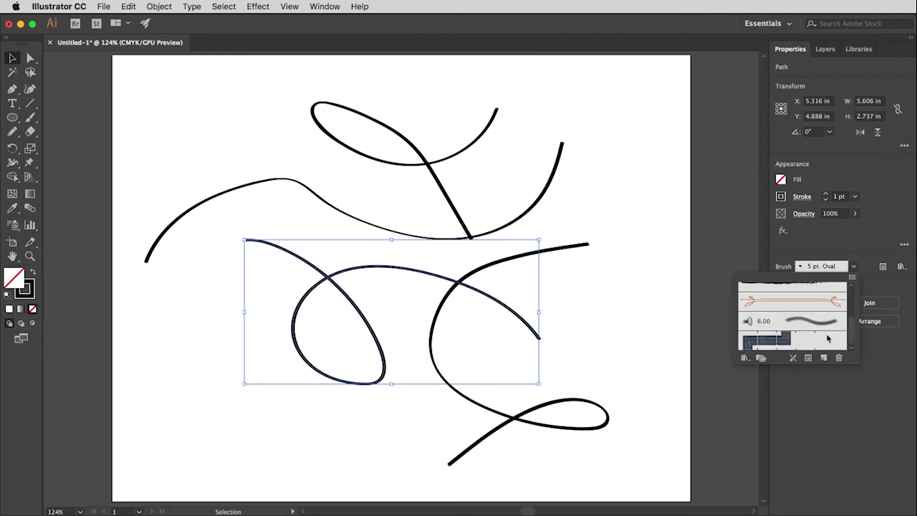
left_click(852, 285)
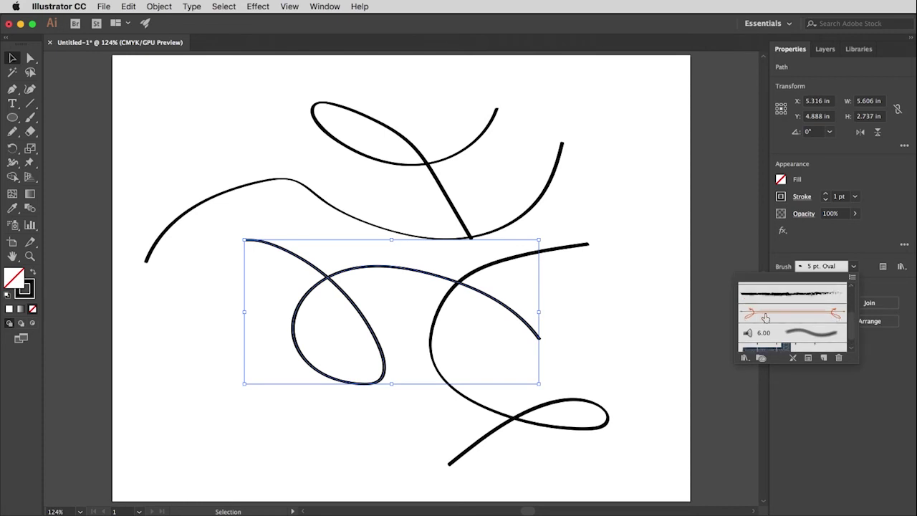
left_click(852, 286)
left_click(851, 287)
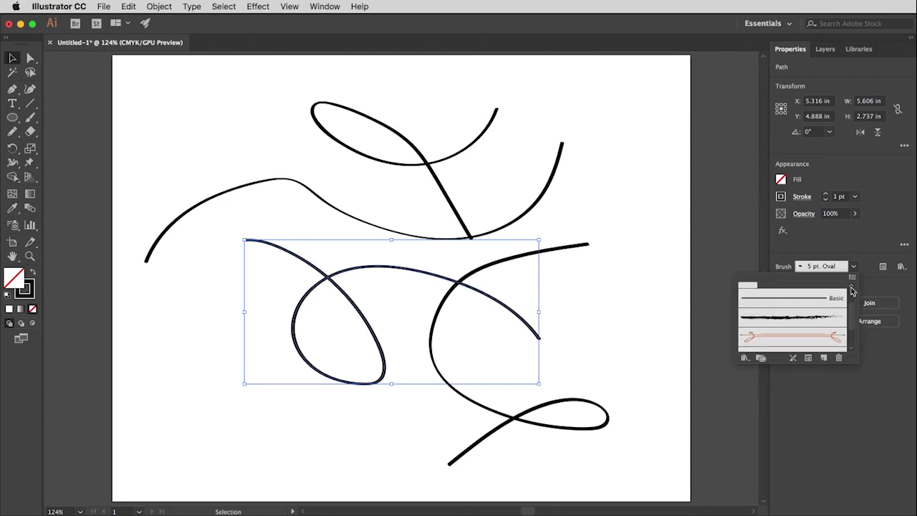
left_click(781, 319)
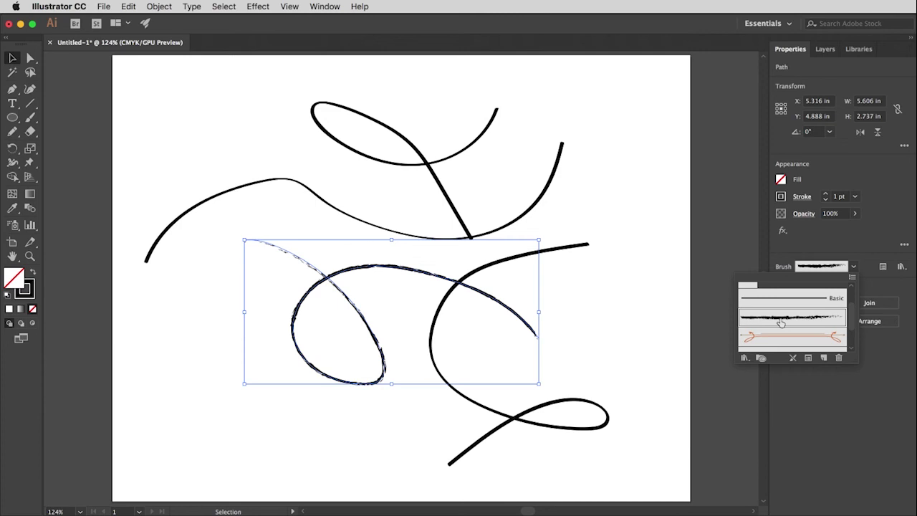
left_click(617, 328)
Raise the charcoal stroke's weight to 2 pt and deselect to preview it.
left_click(618, 330)
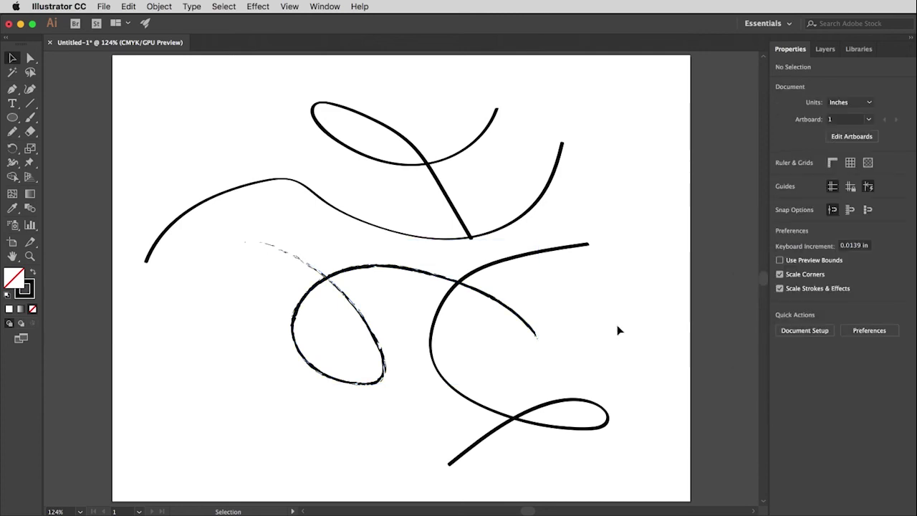
left_click(425, 278)
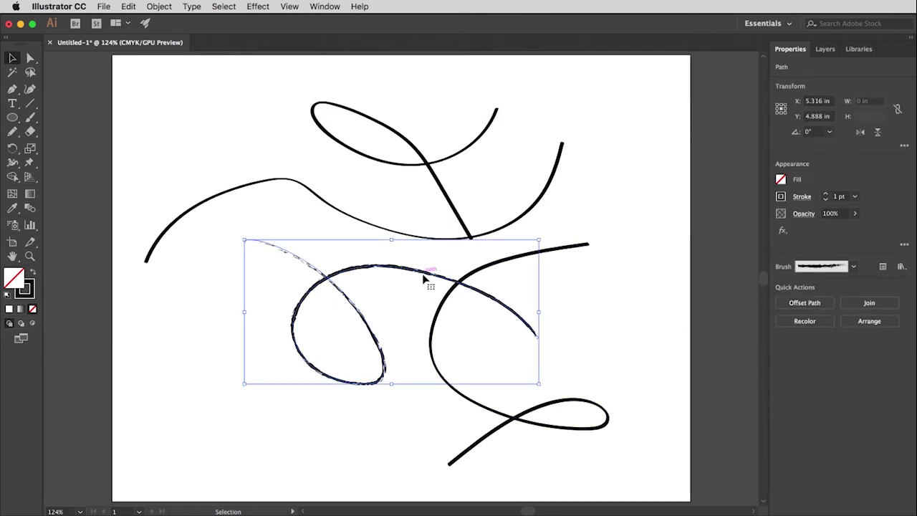
left_click(825, 193)
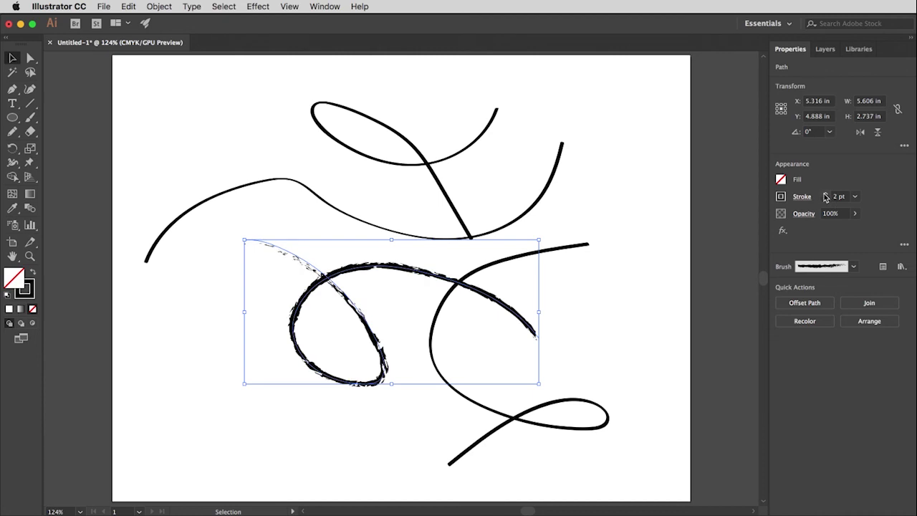
left_click(825, 194)
left_click(665, 386)
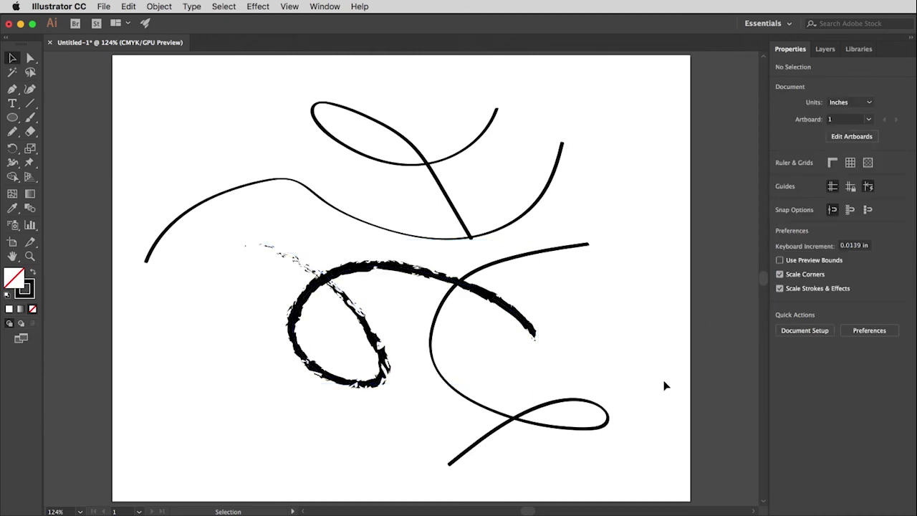